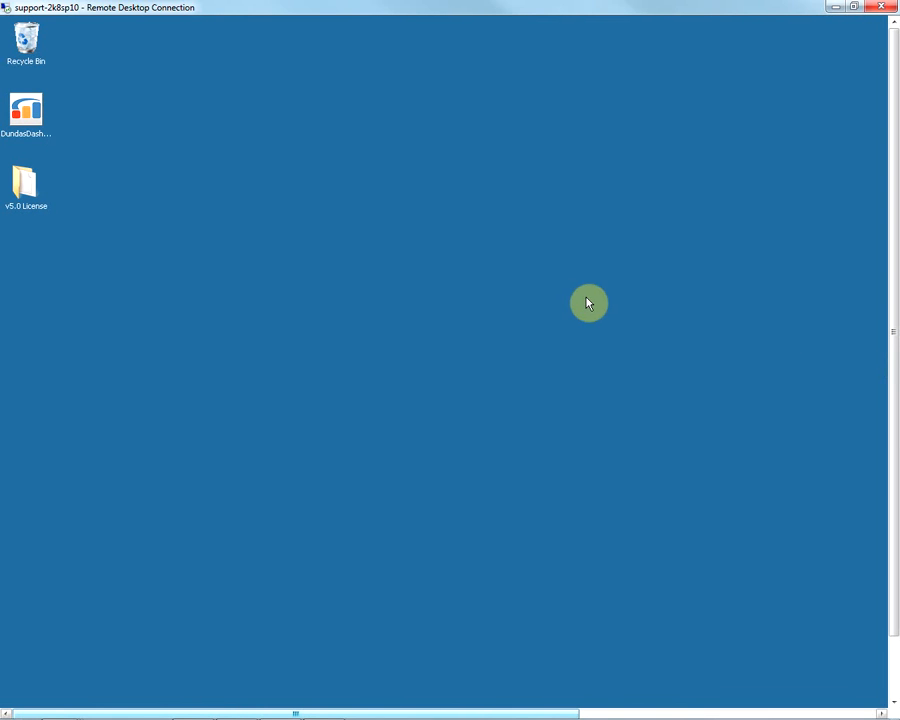
- Launch the Dundas Dashboard Deployment Center and start the upgrade of a Dundas Dashboard instance
click(26, 115)
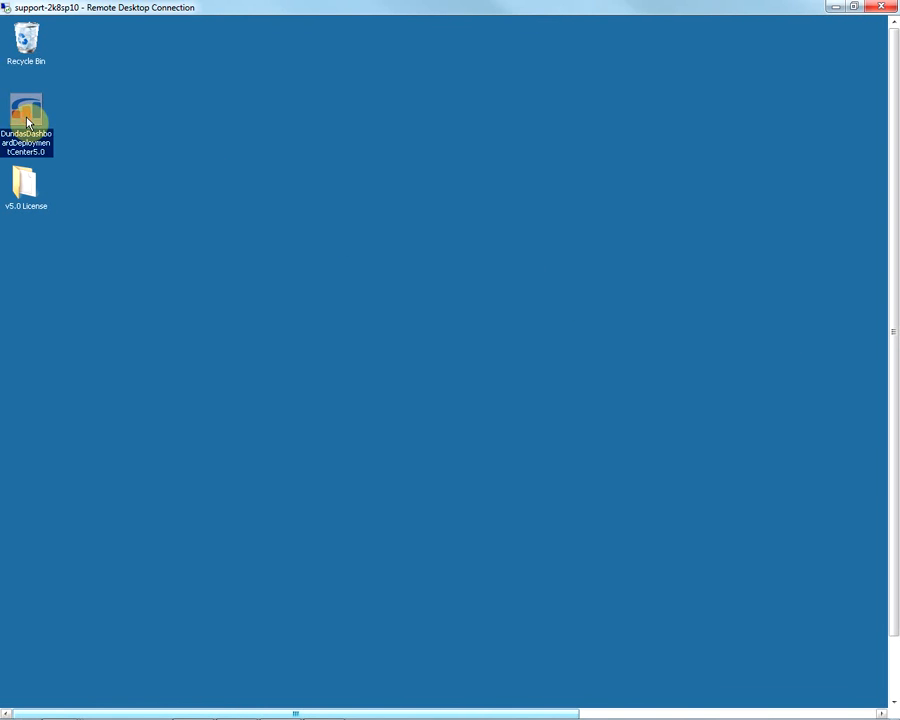
click(26, 181)
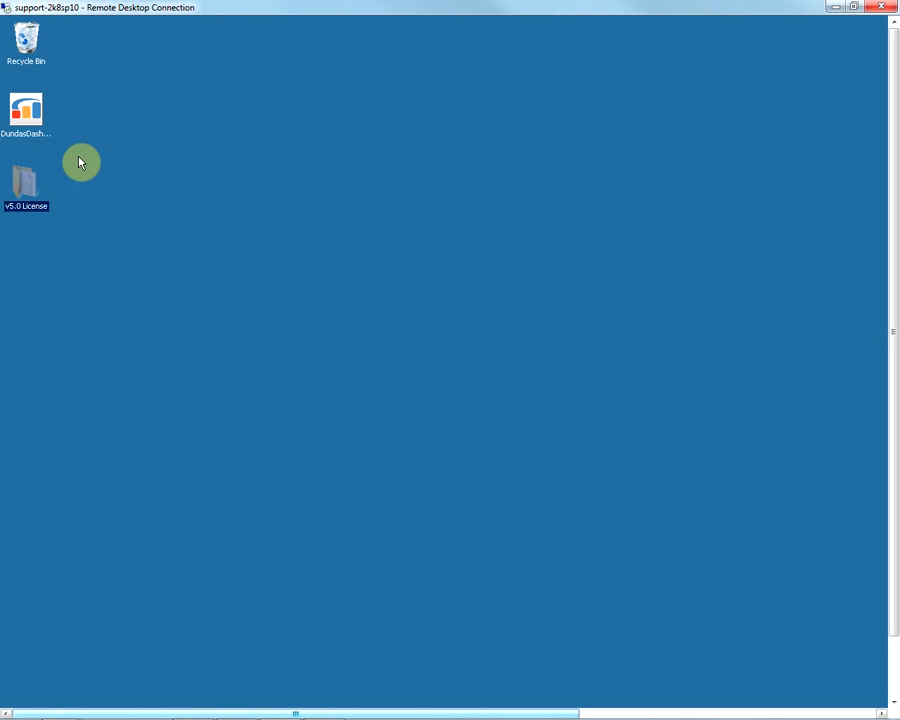
double_click(26, 112)
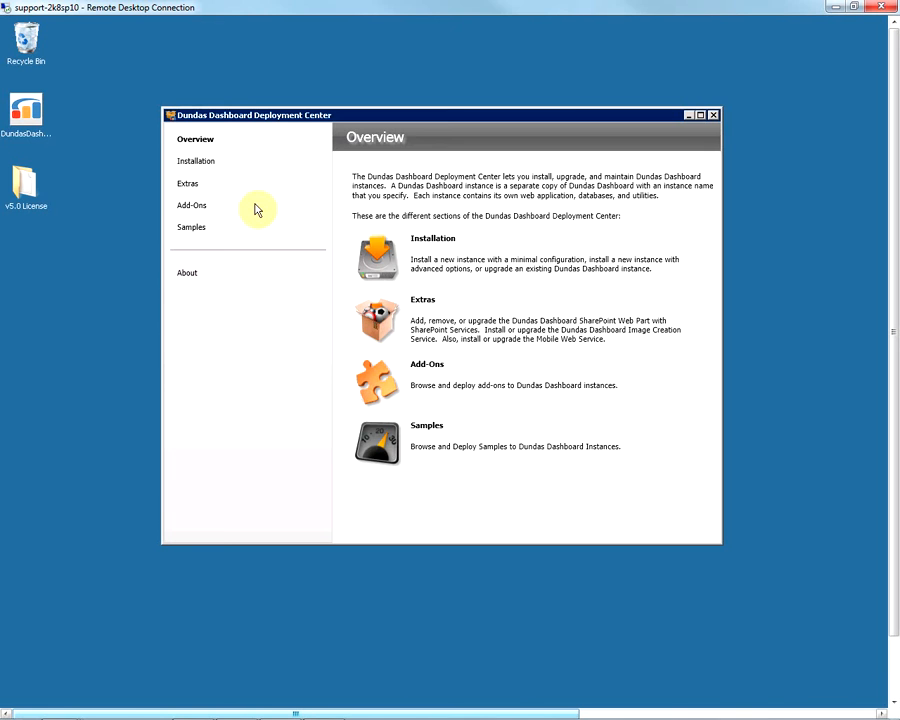
click(456, 270)
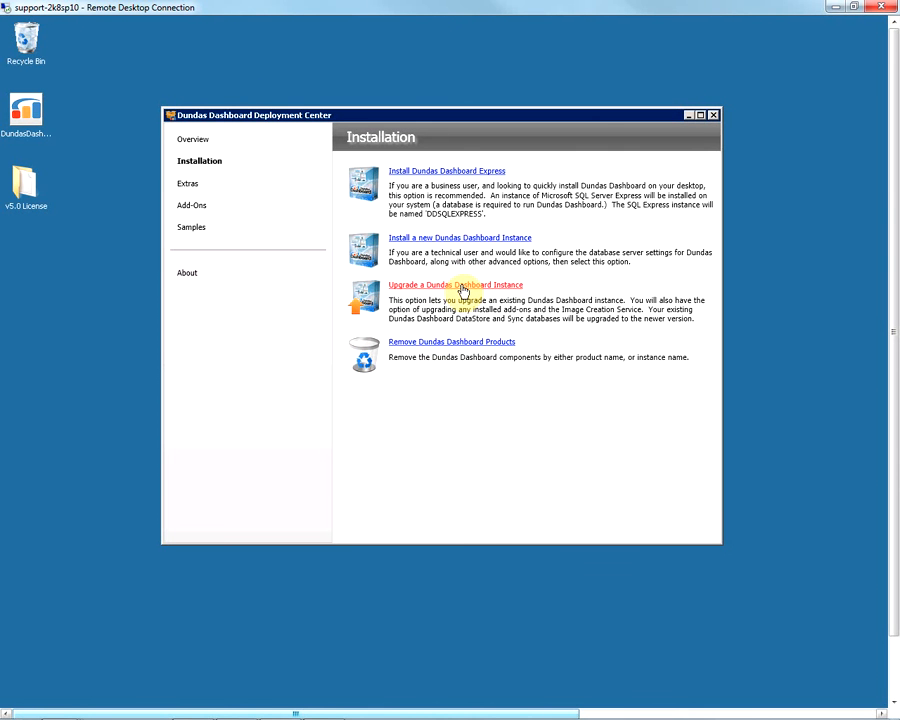
click(461, 287)
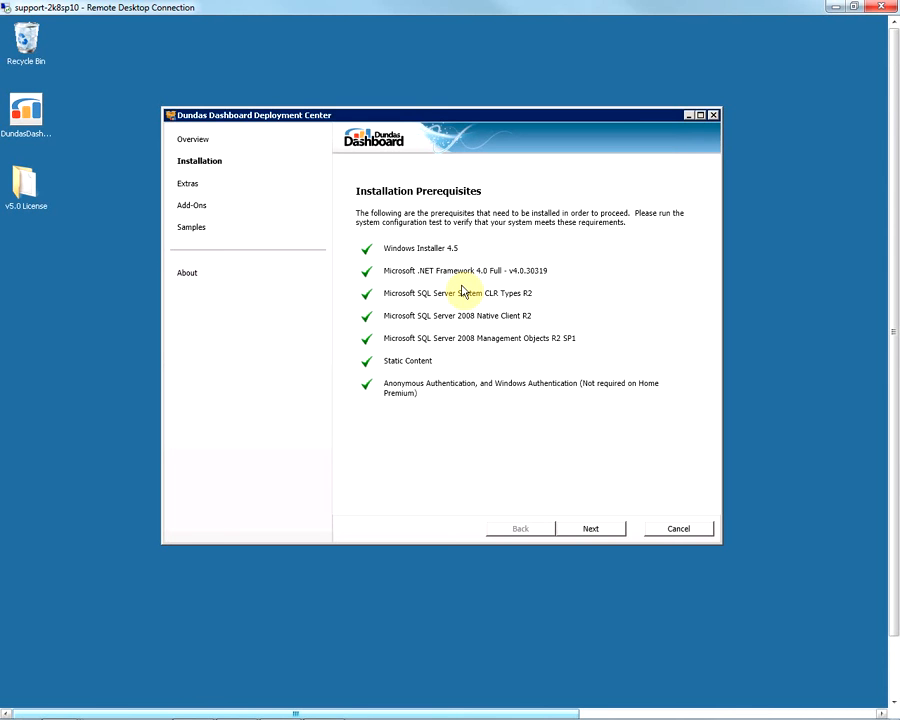
- Continue past the installation prerequisites and choose Dashboard_4_0_4_3_Instance1 as the instance to upgrade
click(595, 530)
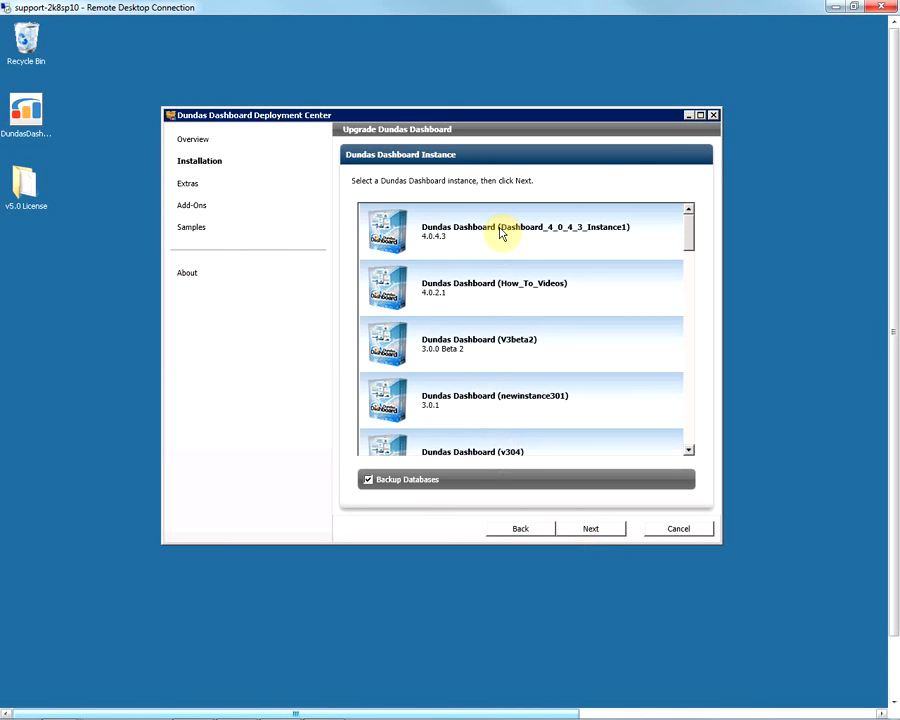
click(501, 233)
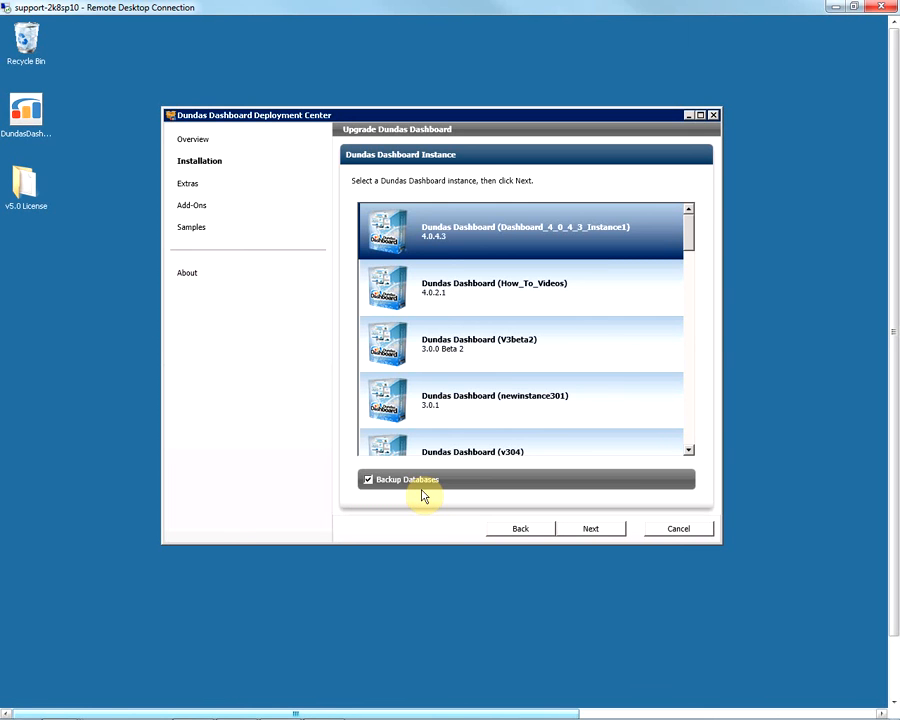
click(580, 531)
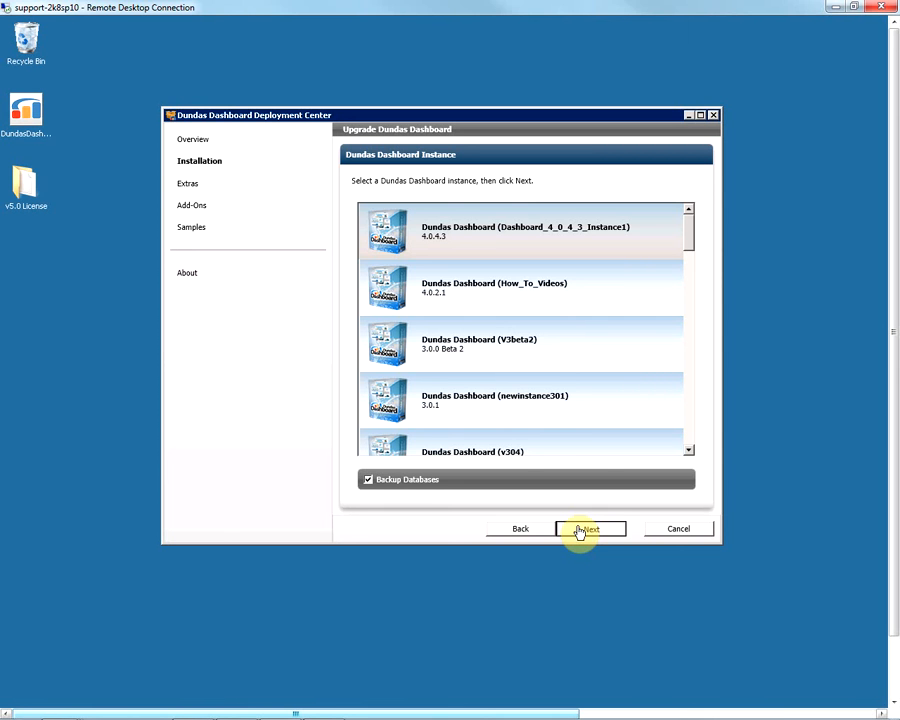
click(580, 531)
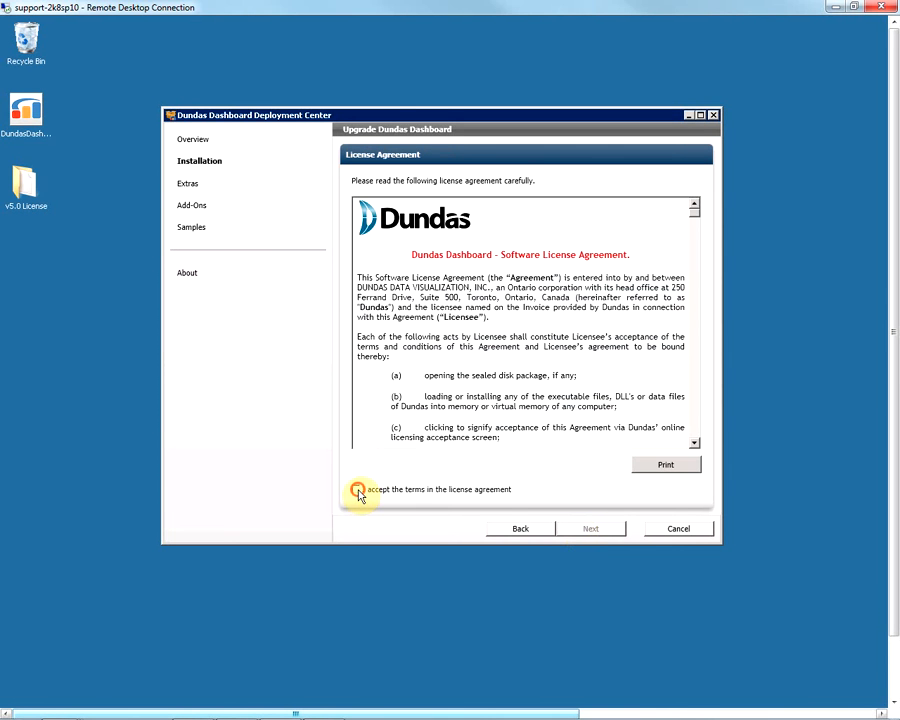
- Accept the license agreement terms and mark all listed plugins for upgrade
click(356, 489)
click(588, 528)
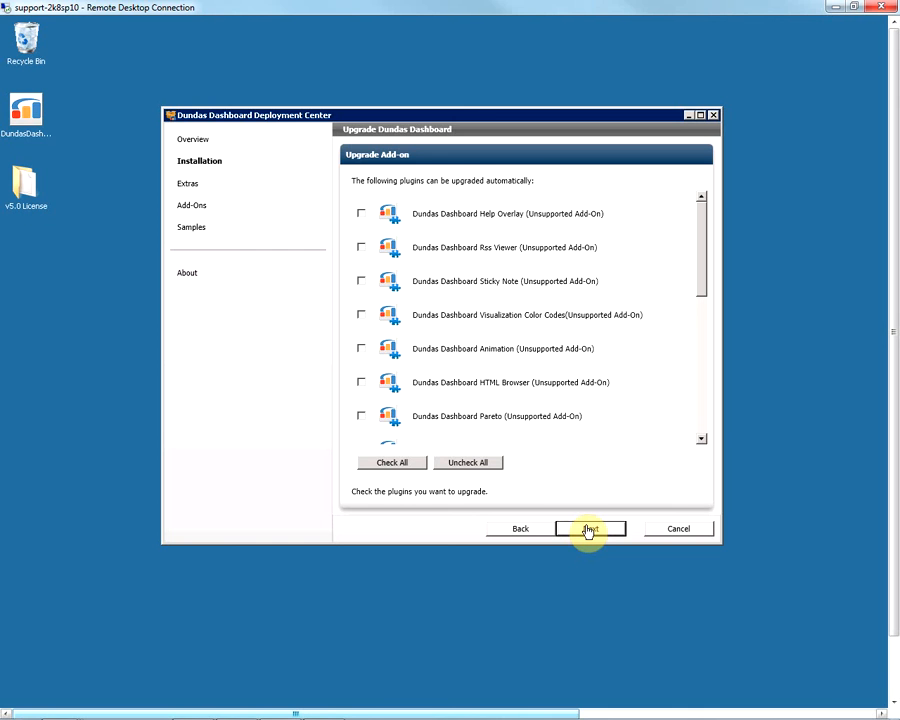
click(394, 464)
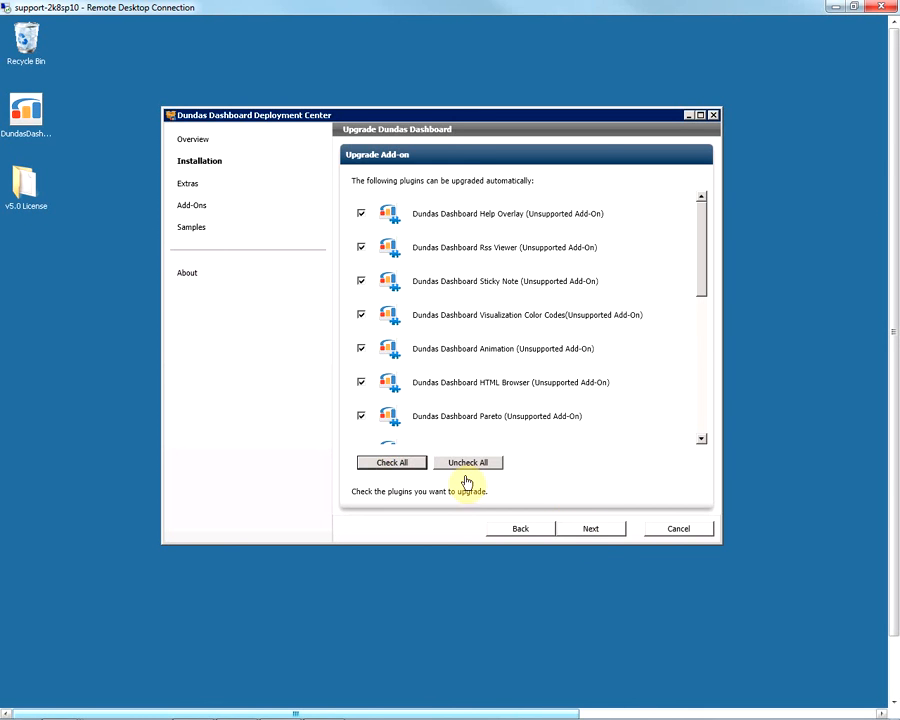
click(590, 530)
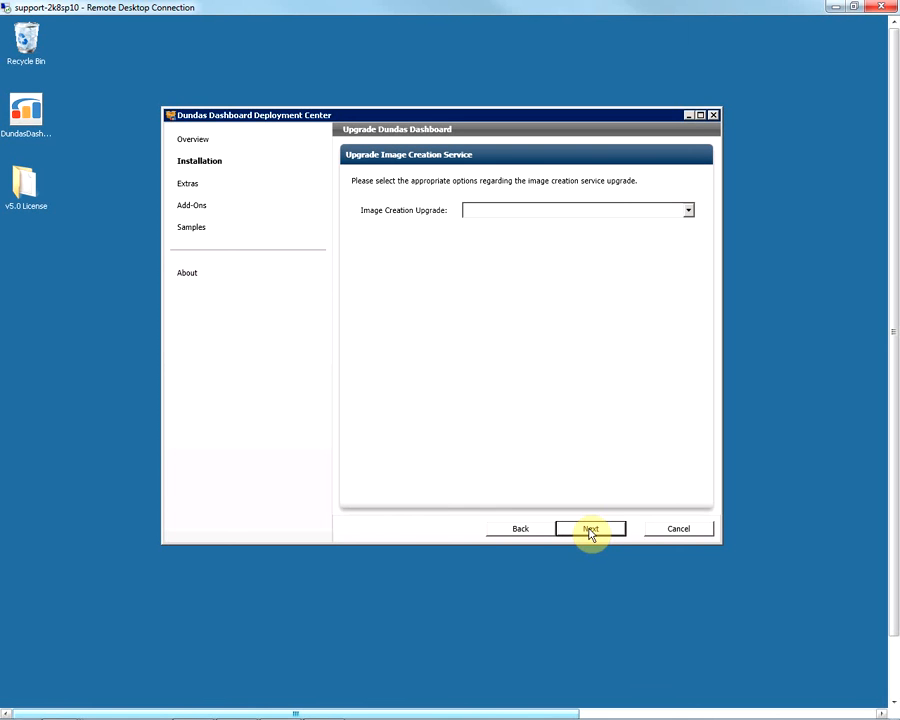
- Set the image creation option to "Upgrade the Image Creation Service." and enter the service account's password
click(689, 211)
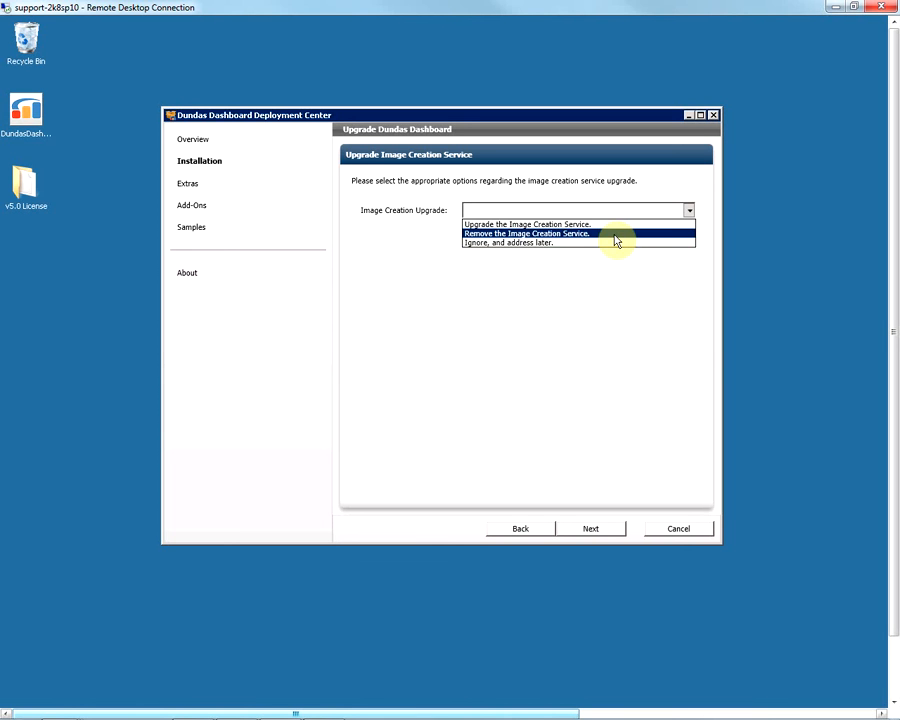
click(560, 225)
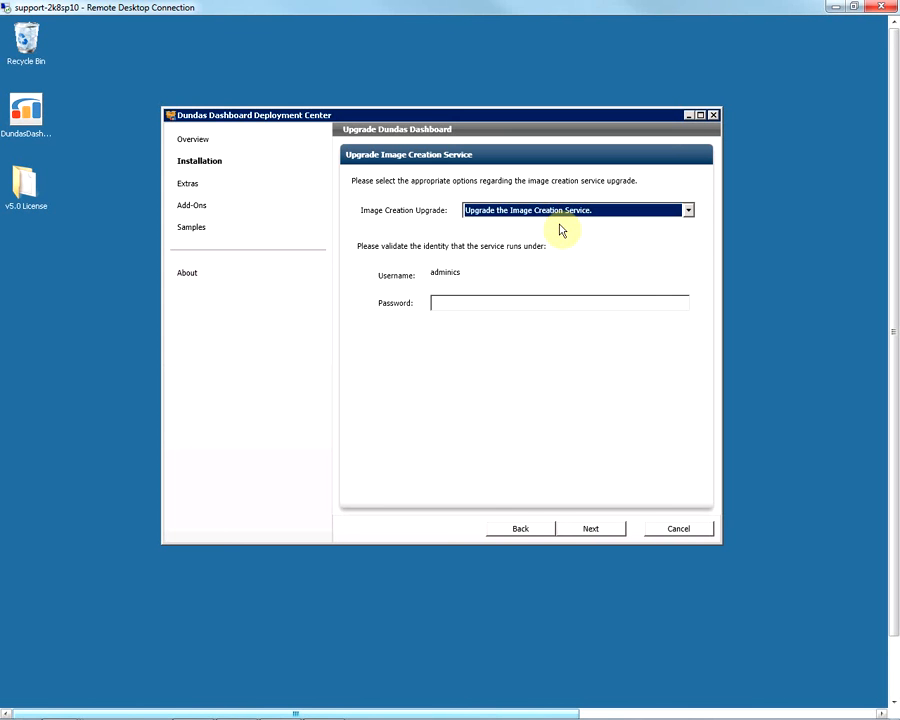
click(518, 304)
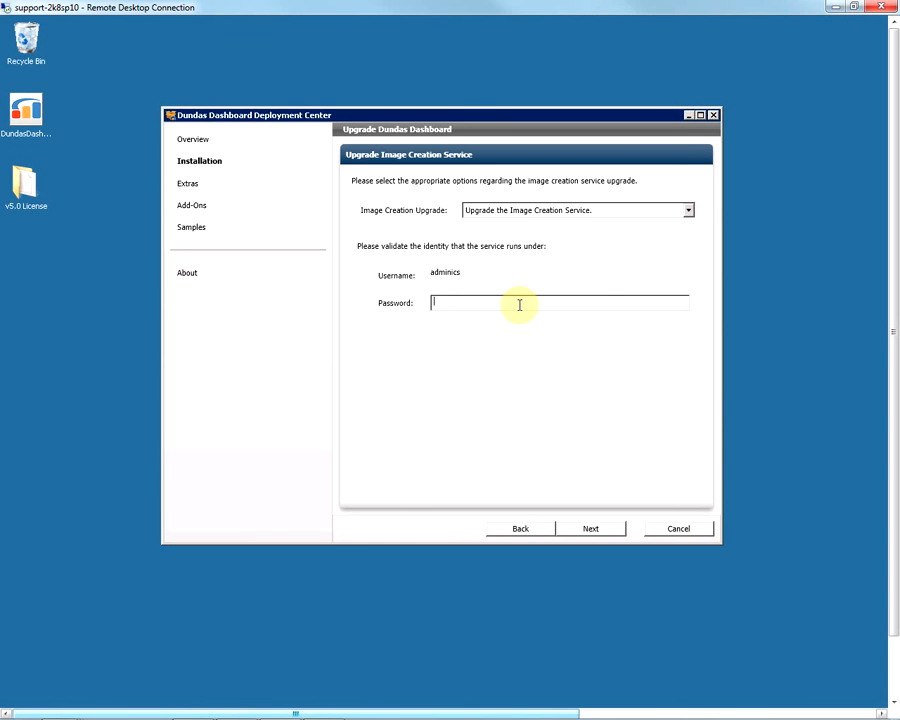
text(••••••••)
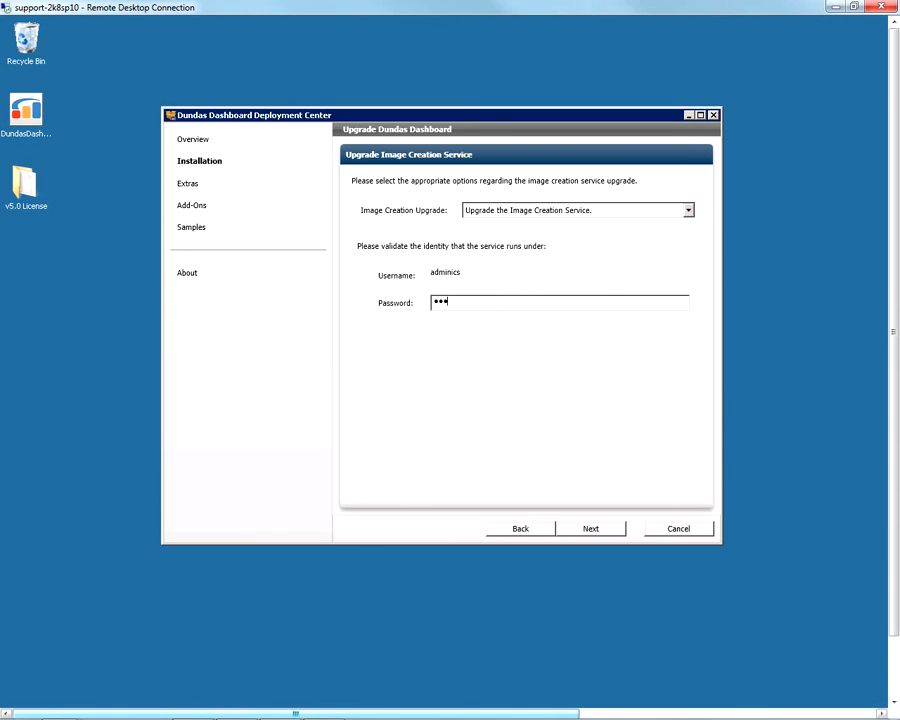
text(••)
click(585, 530)
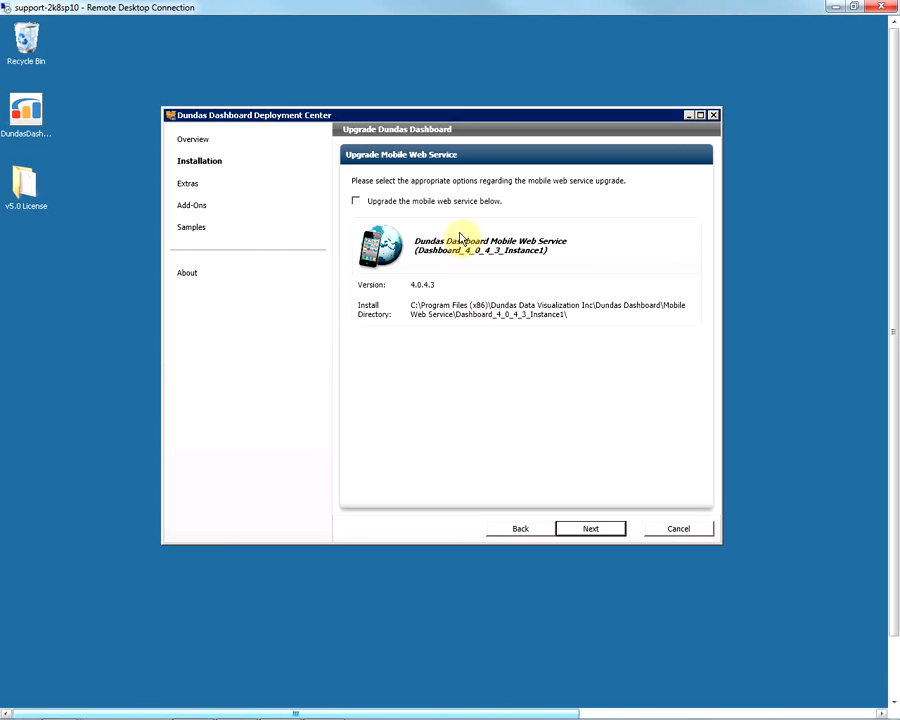
- Include the mobile web service and run the upgrade to completion, agreeing to delete the existing installation directory
click(357, 201)
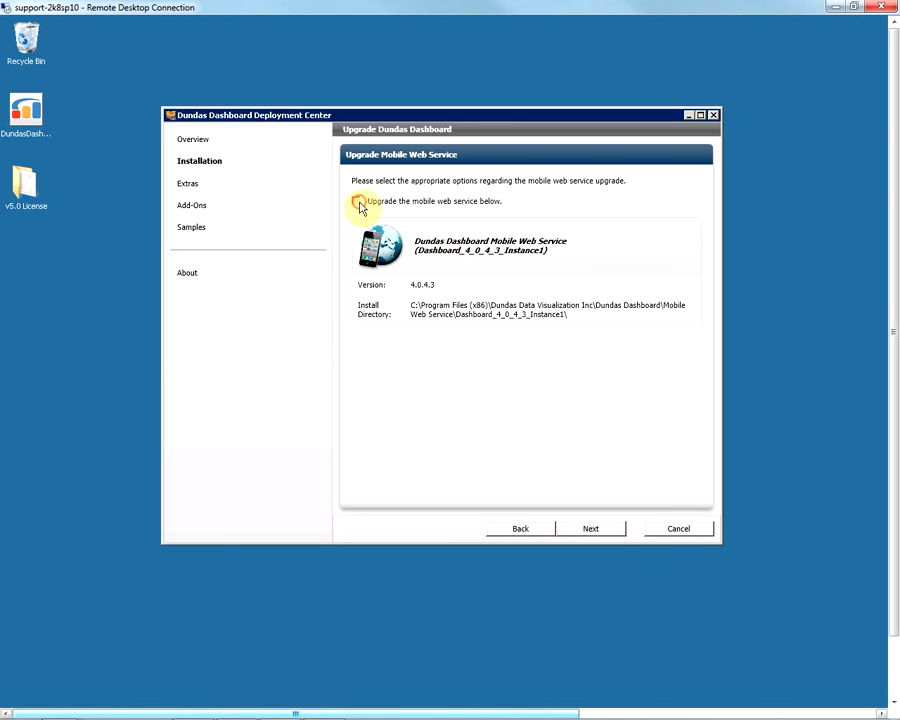
click(588, 534)
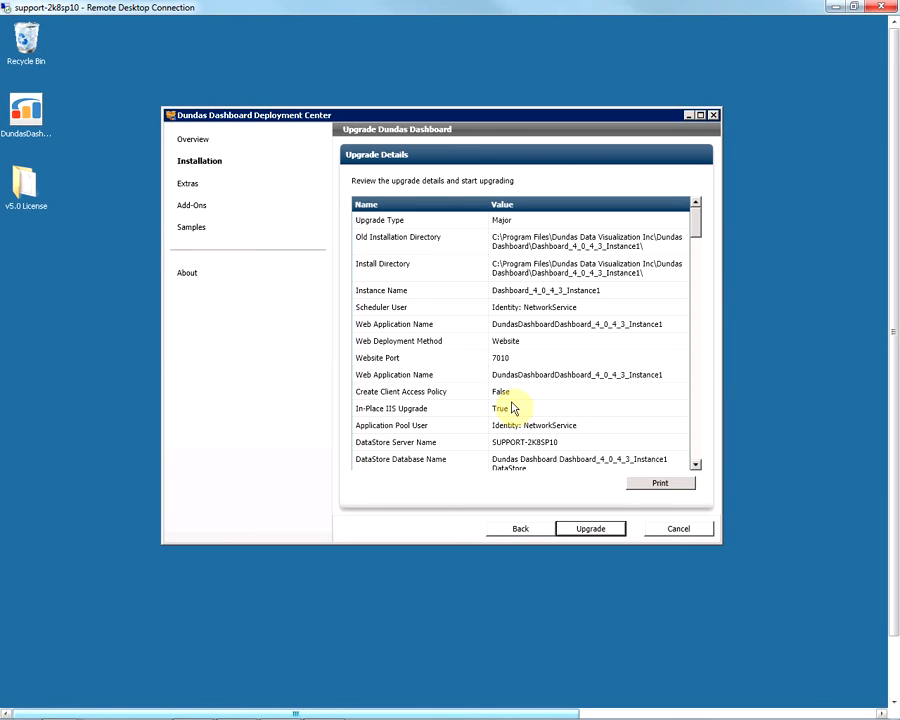
click(591, 530)
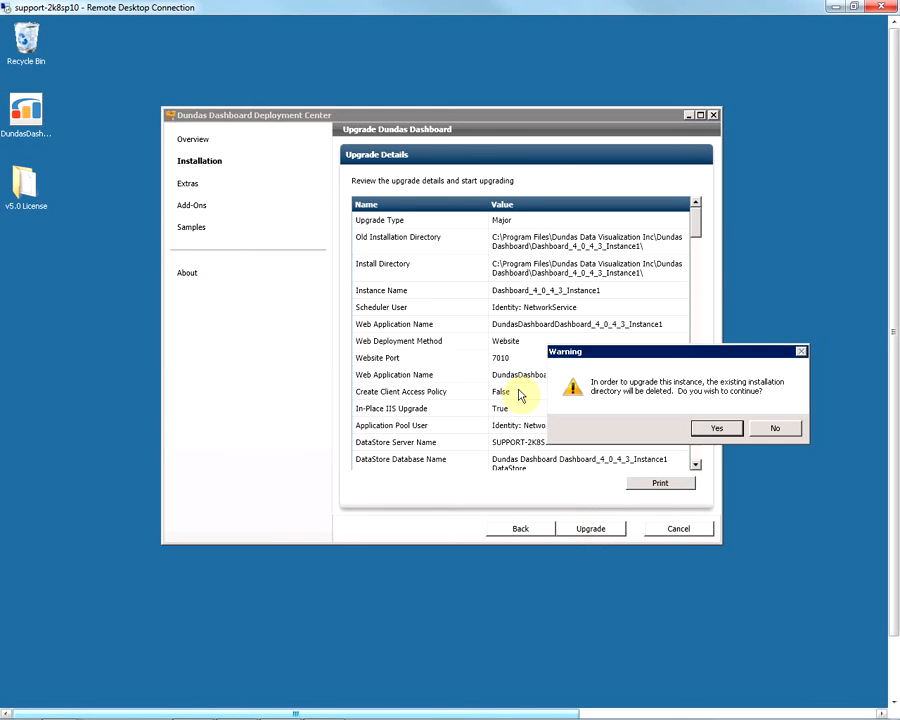
click(717, 430)
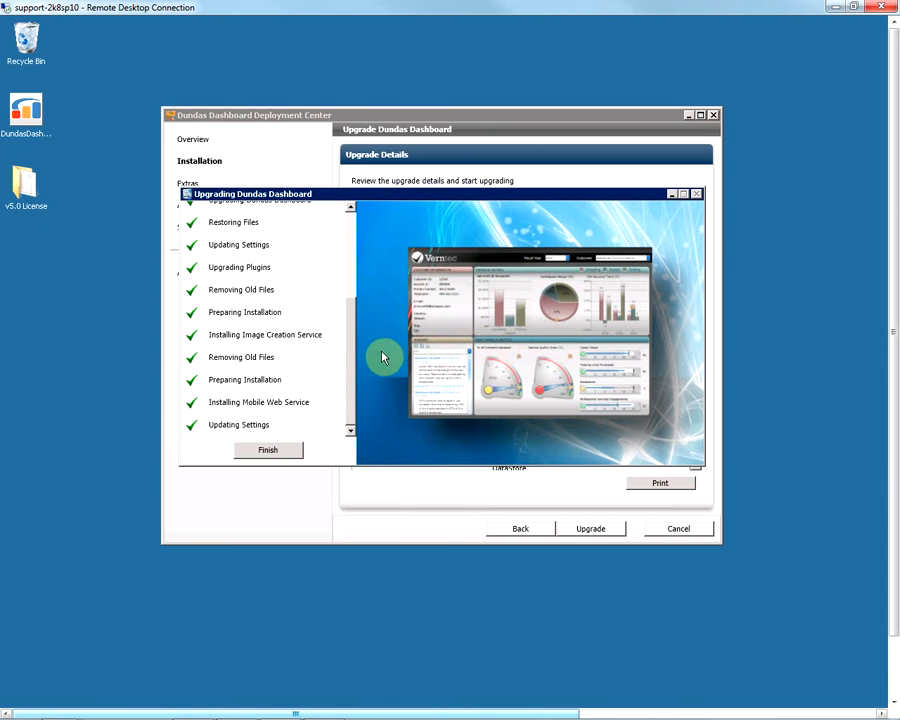
click(276, 450)
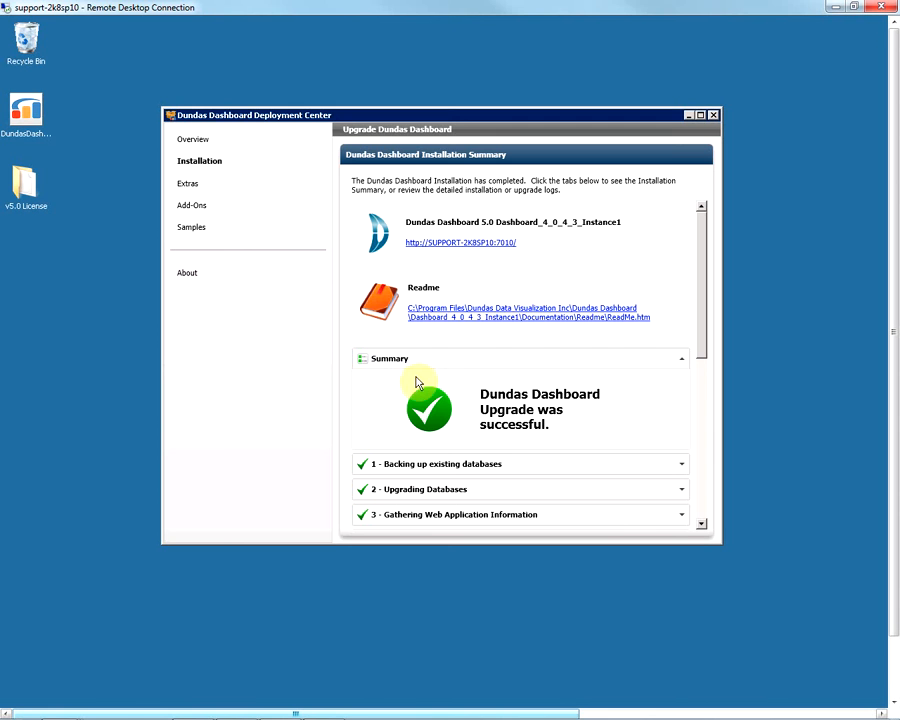
drag(704, 350, 713, 434)
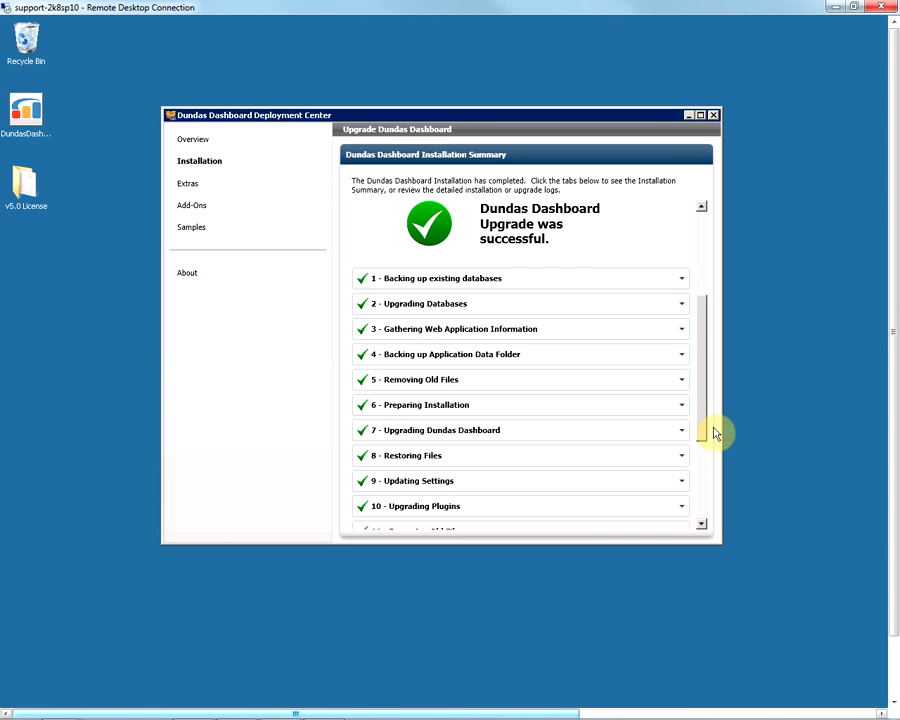
drag(703, 405, 702, 309)
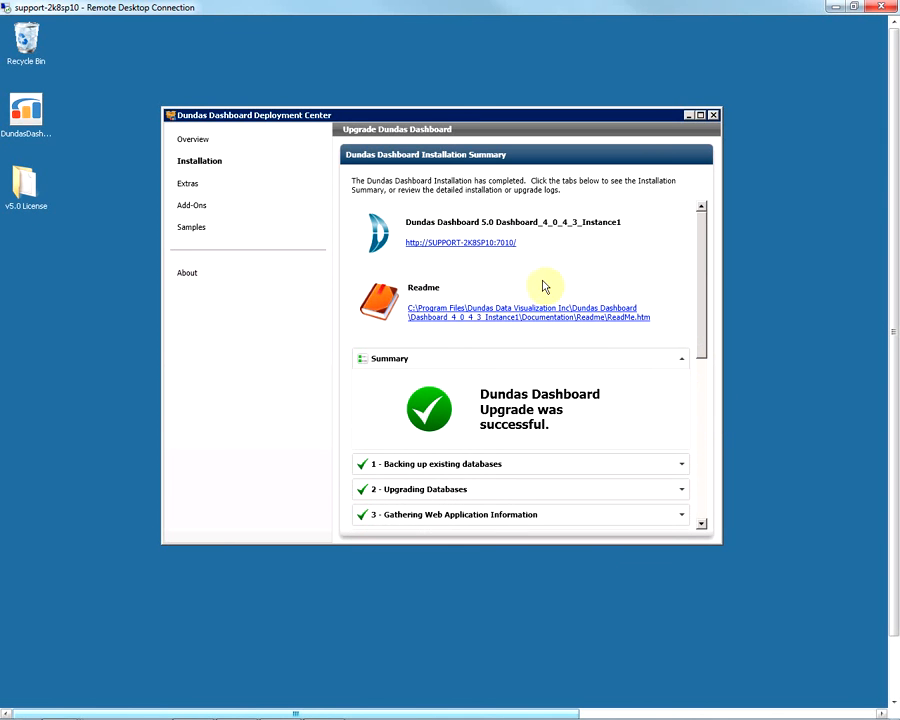
click(493, 243)
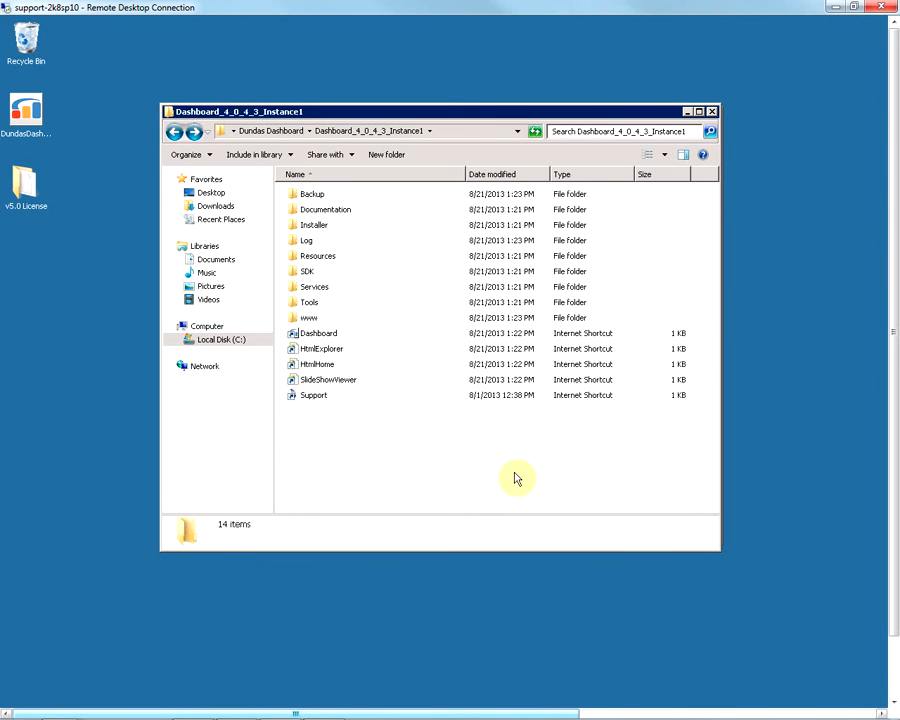
- Launch Dundas.Dashboard.LicenseInstaller from the Tools\LicenseInstaller folder of Dashboard_4_0_4_3_Instance1
double_click(312, 303)
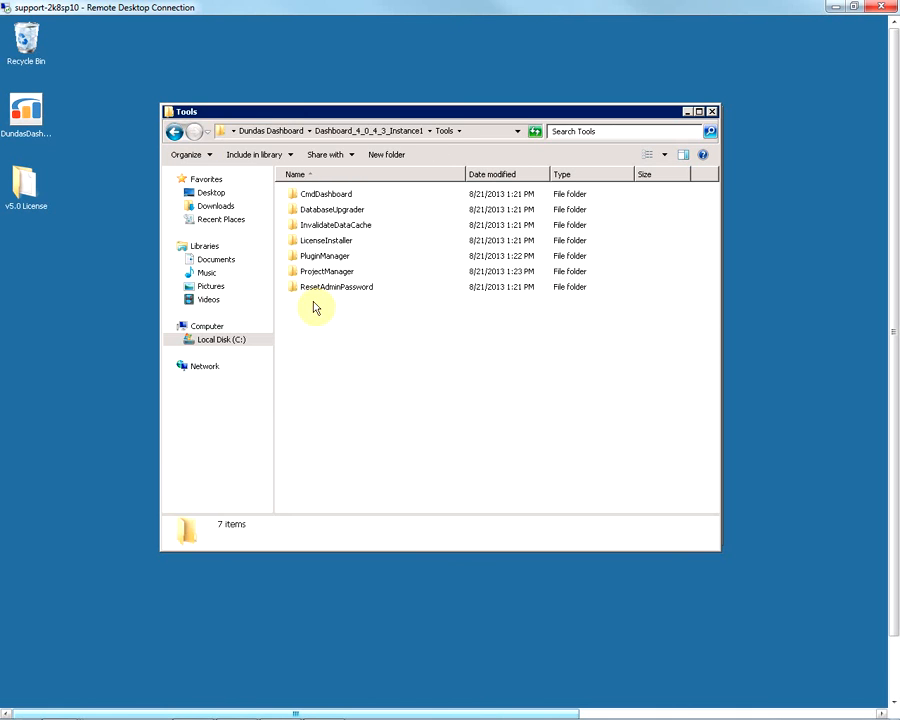
double_click(349, 247)
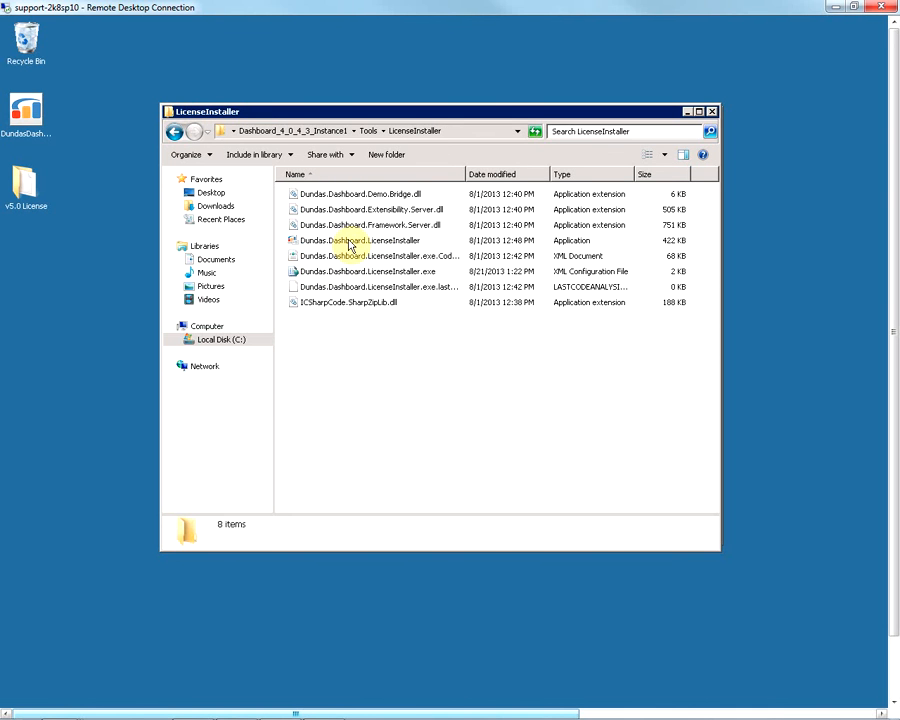
click(350, 244)
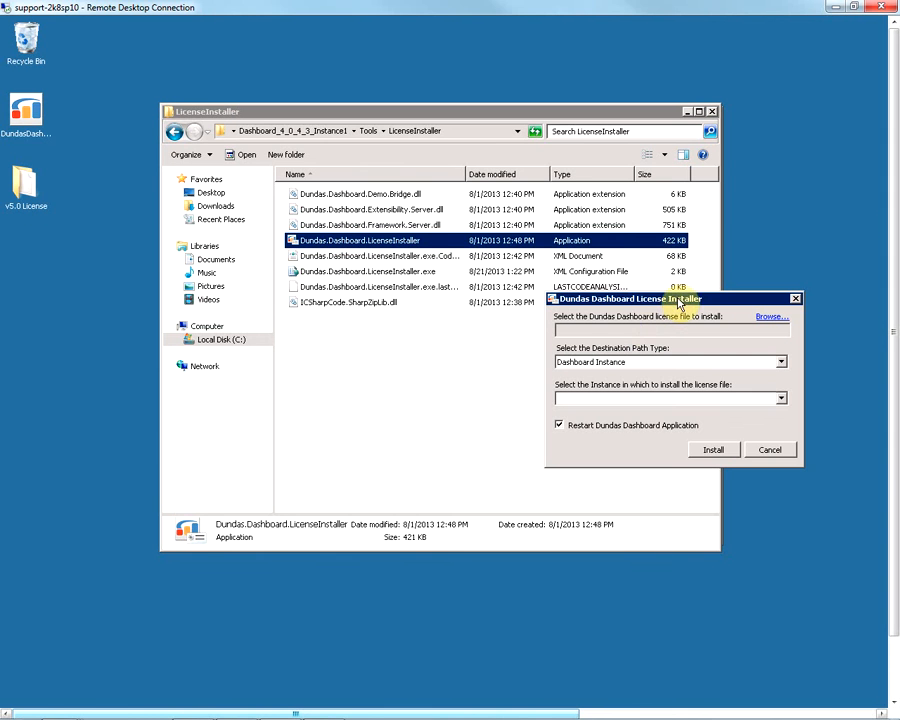
- Choose Dundas.Dashboard.lic from the v5.0 License folder and target the Dundas Dashboard 5.0.0 Beta 1 (Dashboard_4_0_4_3_Instance1) instance
drag(660, 298, 445, 321)
click(558, 336)
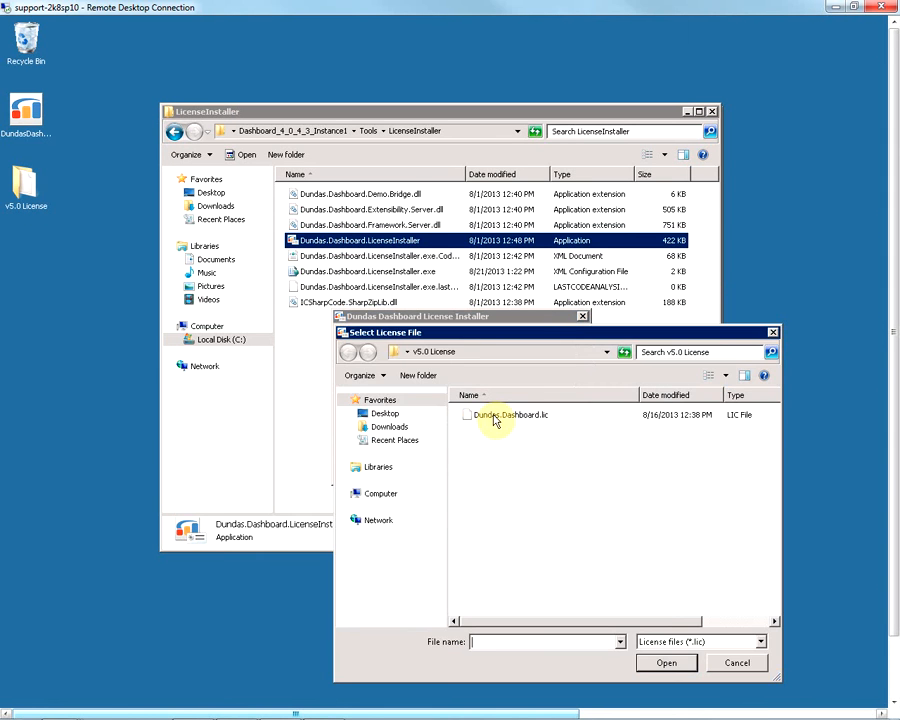
click(495, 419)
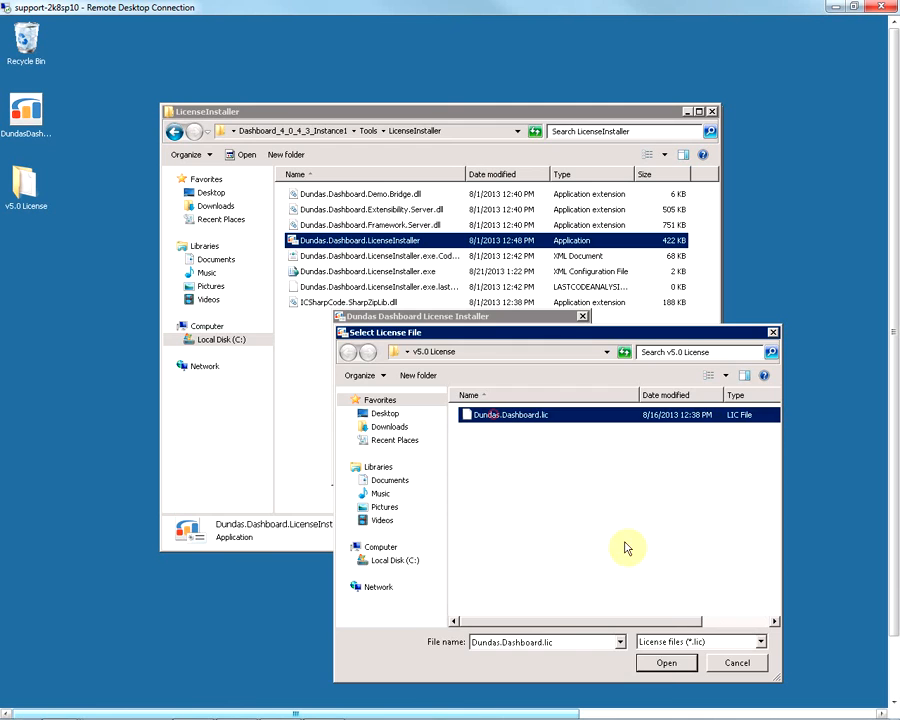
click(667, 664)
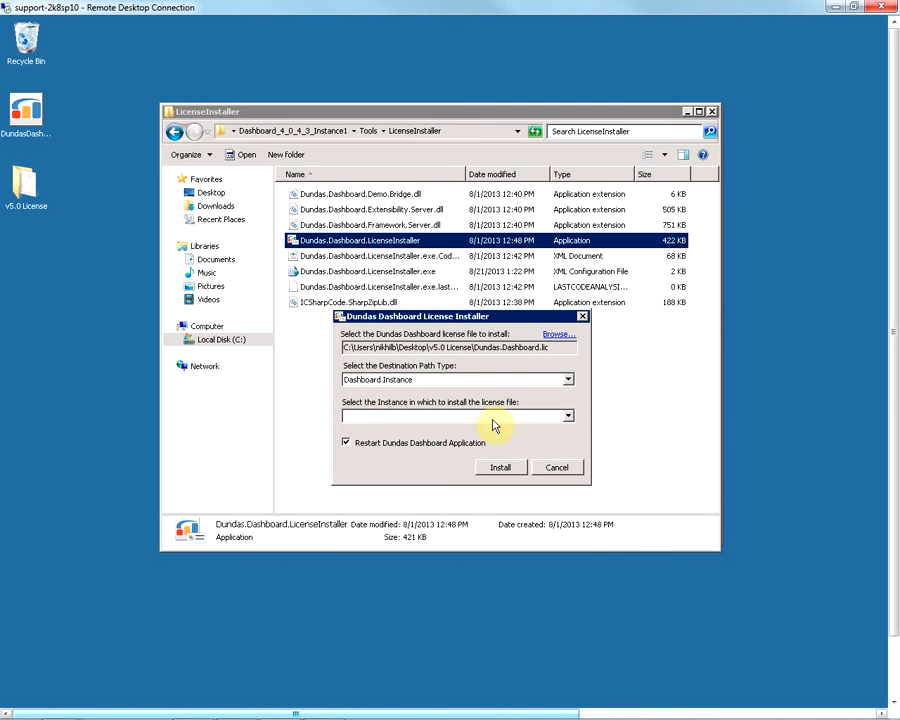
click(569, 415)
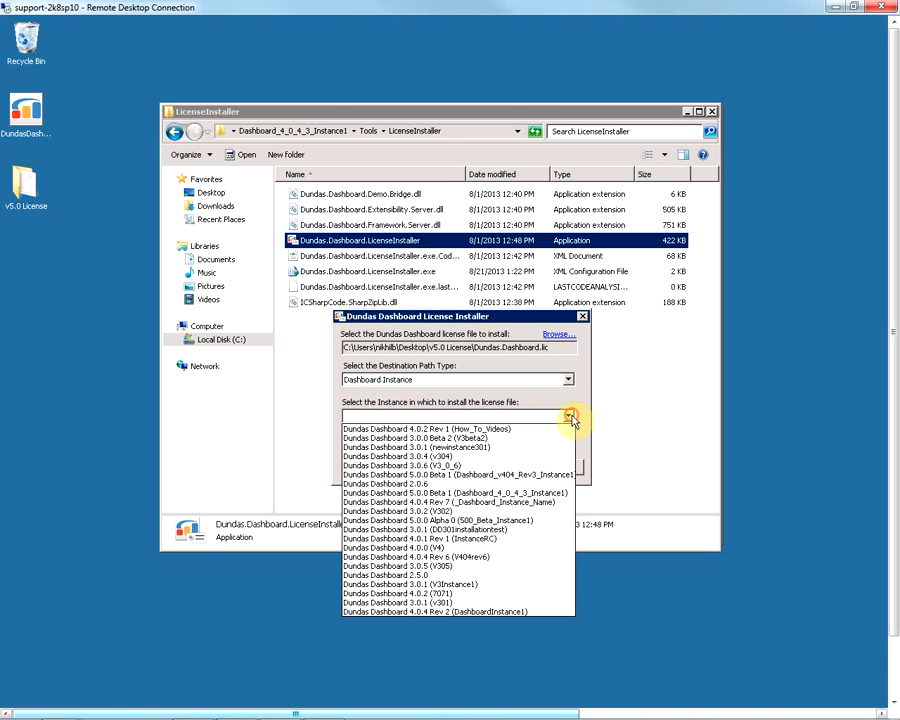
click(474, 494)
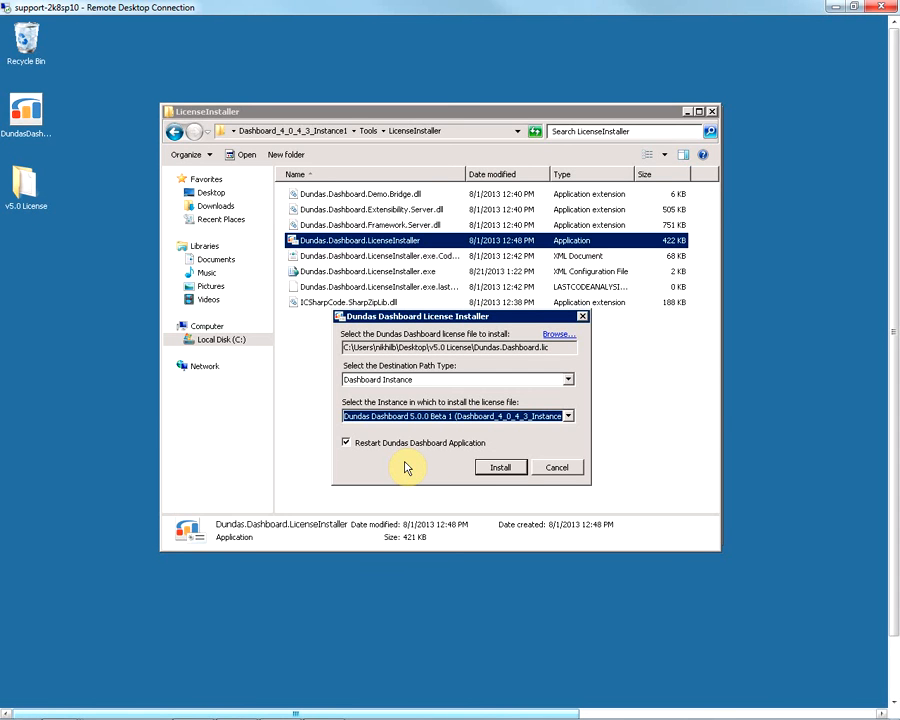
- Install the license file, overwriting the existing one and agreeing to the license terms
click(508, 471)
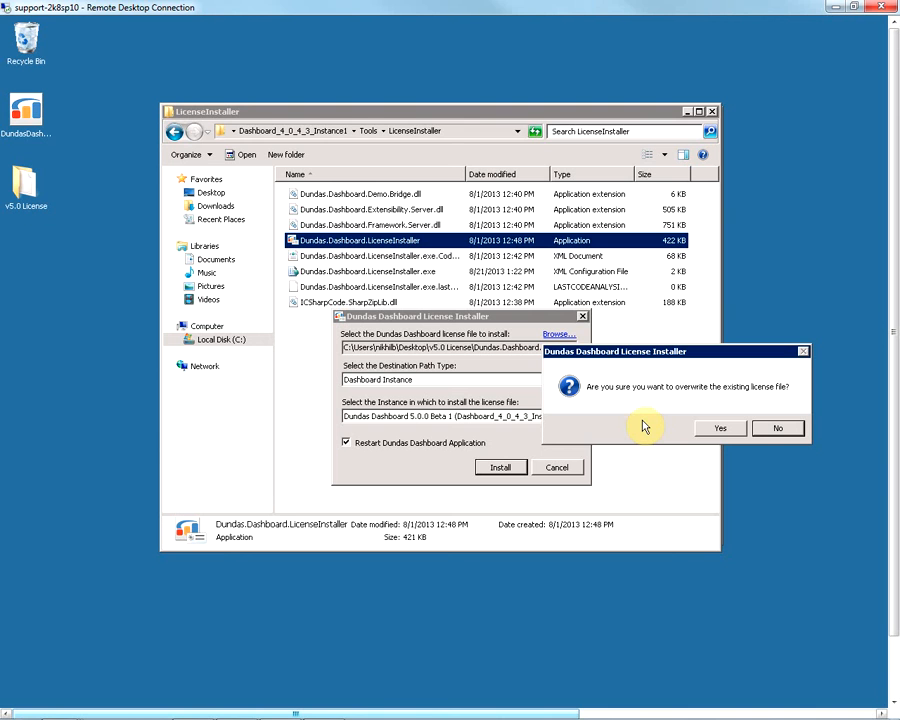
click(722, 430)
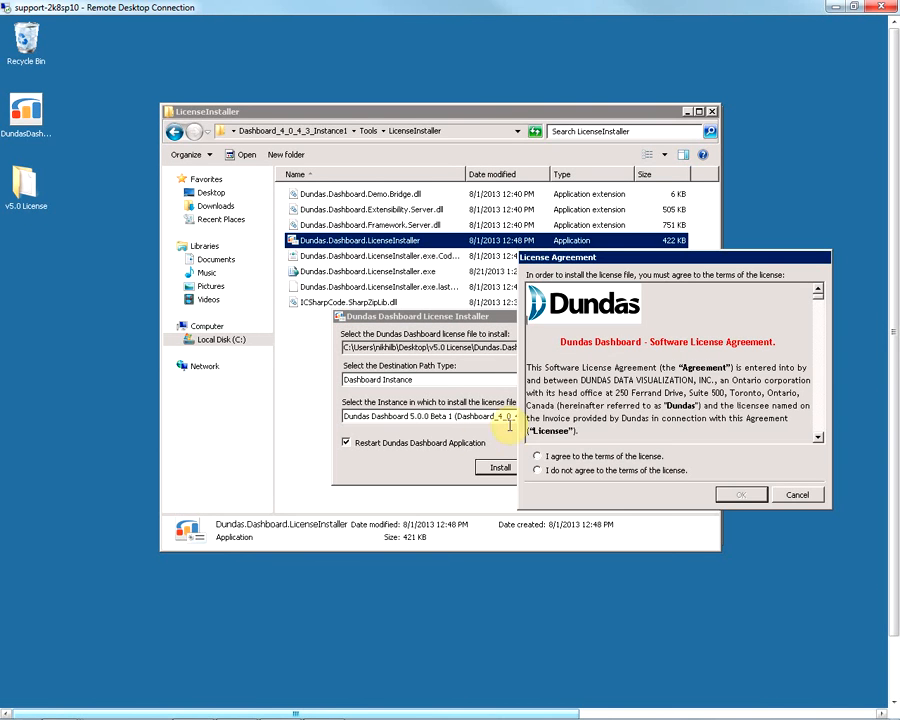
click(550, 457)
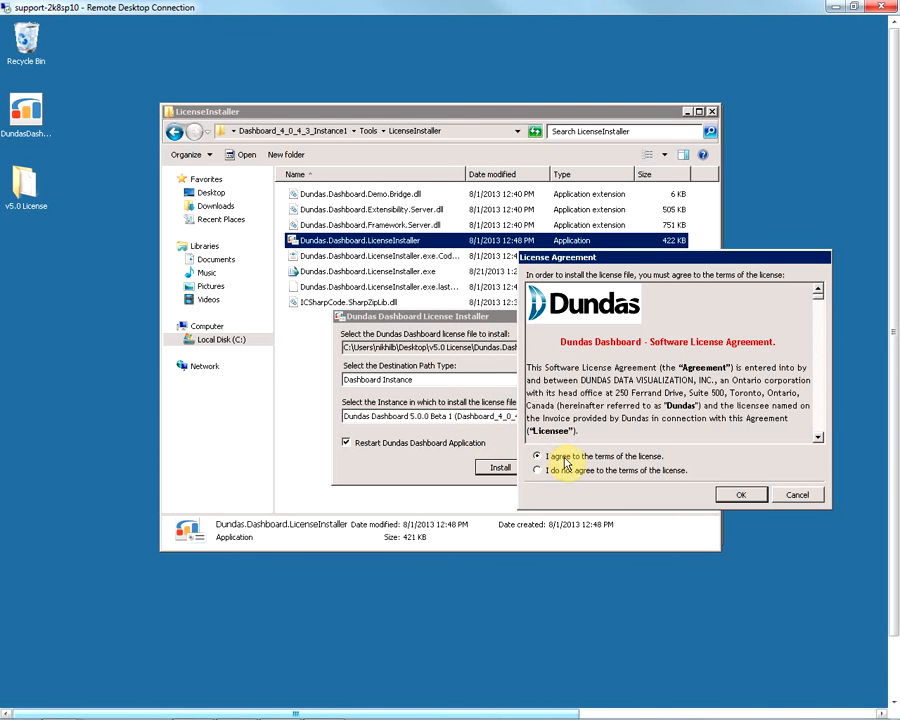
click(739, 495)
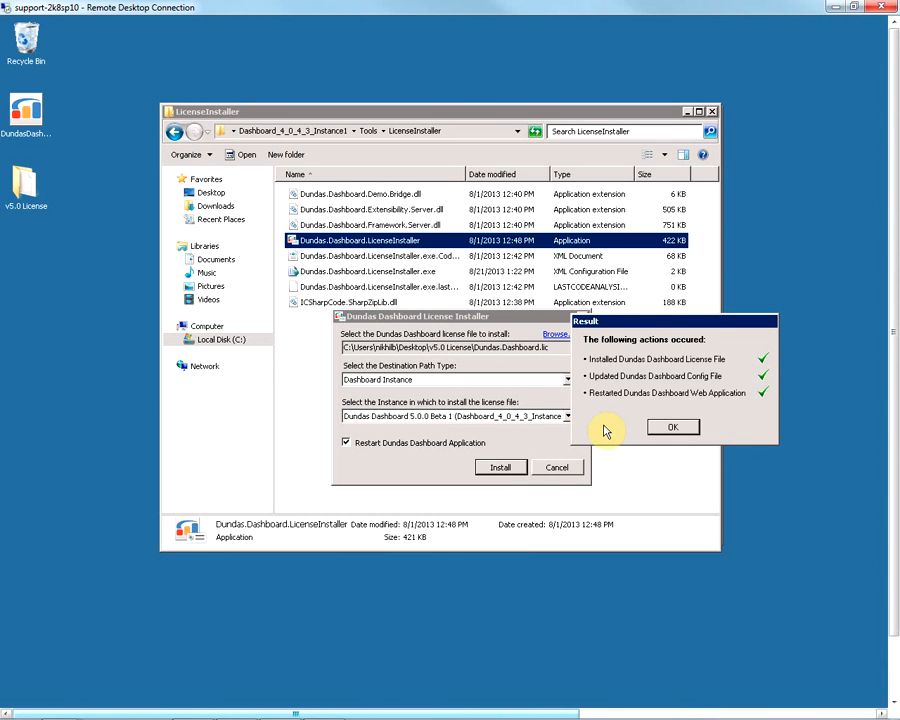
click(671, 430)
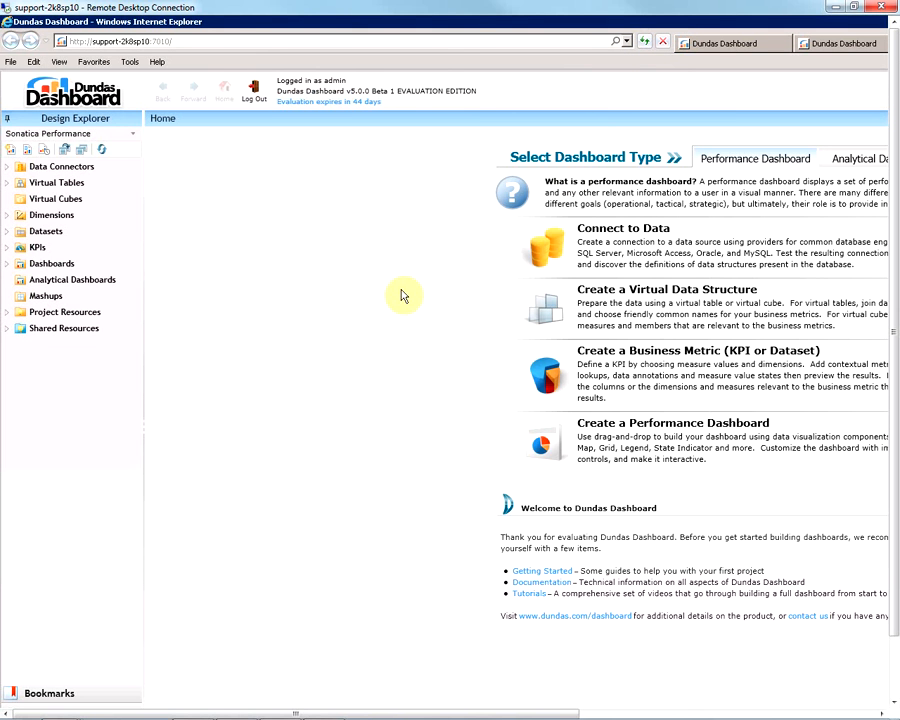
- Reload the Dundas Dashboard site on port 7010 in Internet Explorer
key(F5)
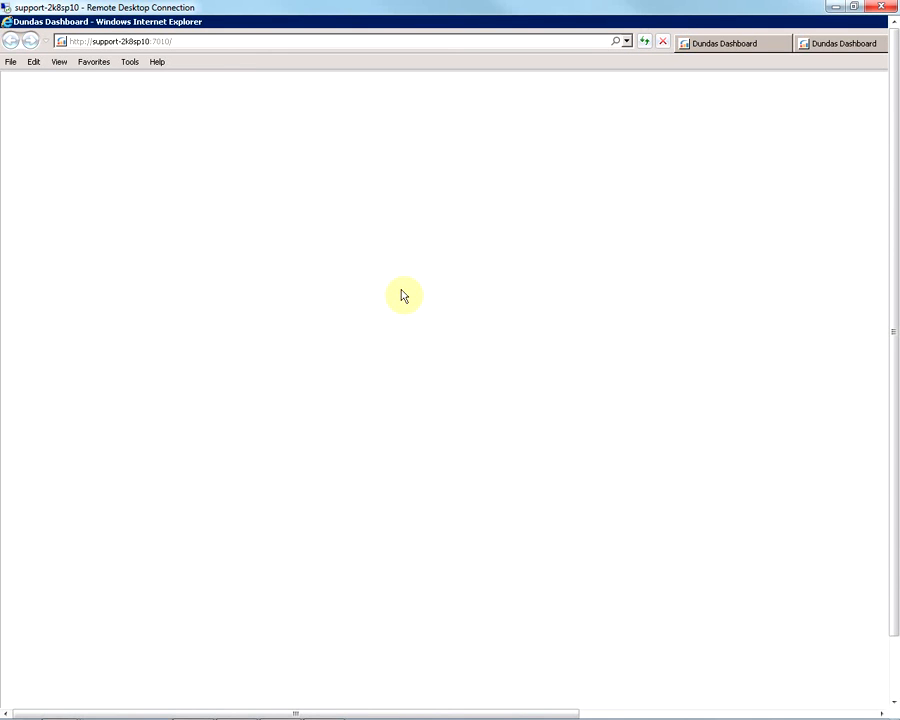